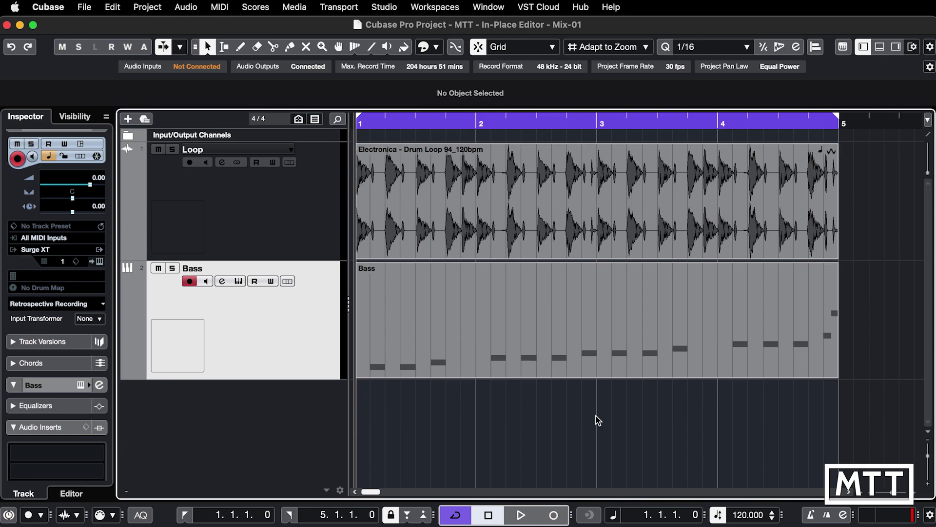
Play the project to hear the drums and bass together, then stop
mouse_move(370, 232)
key(space)
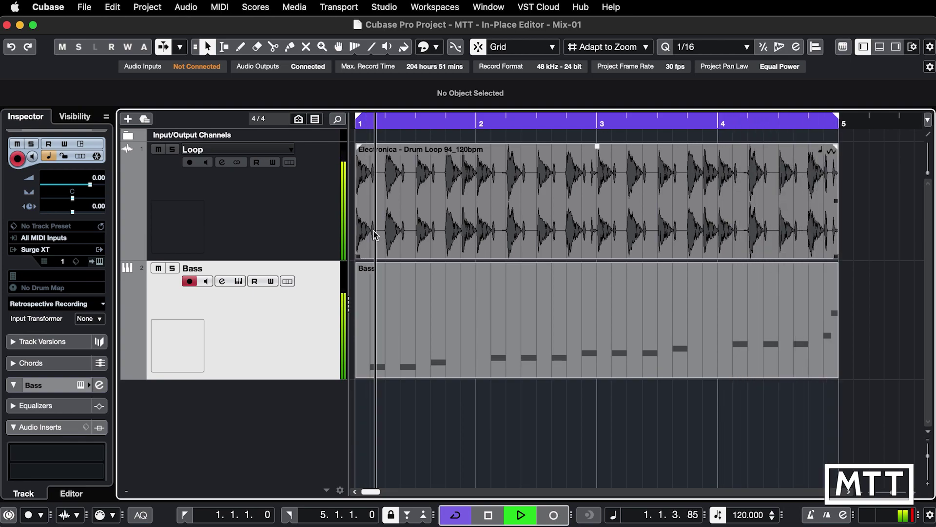
key(space)
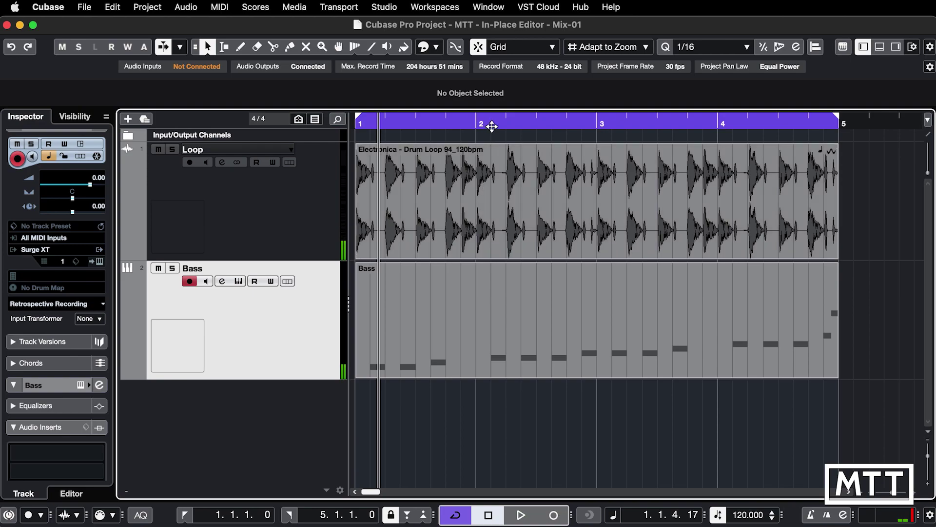
Zoom in around the playhead just after bar 2 to view bars 1 to 3
click(492, 133)
drag(493, 141, 495, 148)
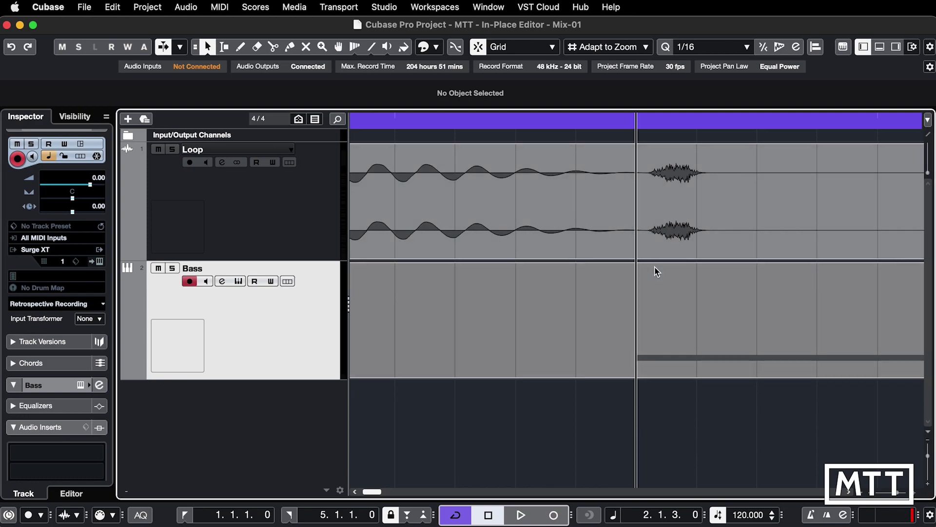
key(g)
key(g)
key(g)
key(g)
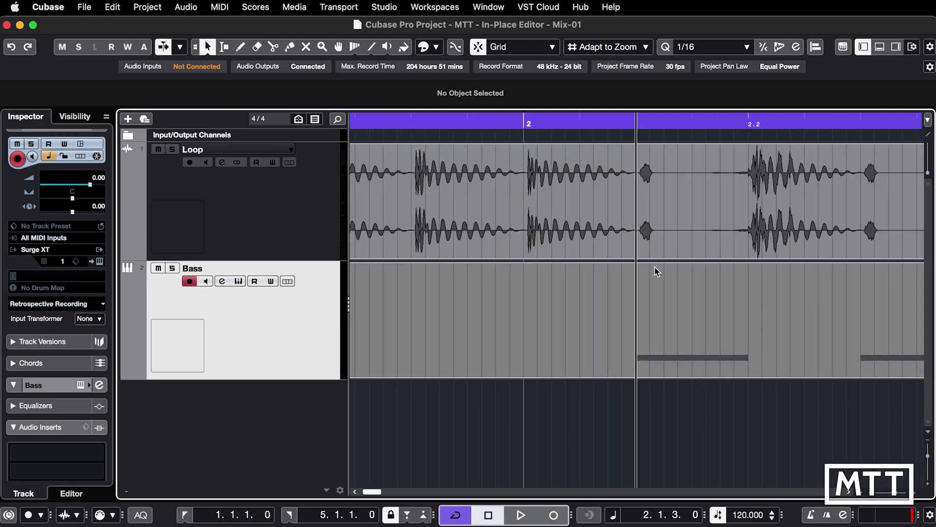
key(h)
key(g)
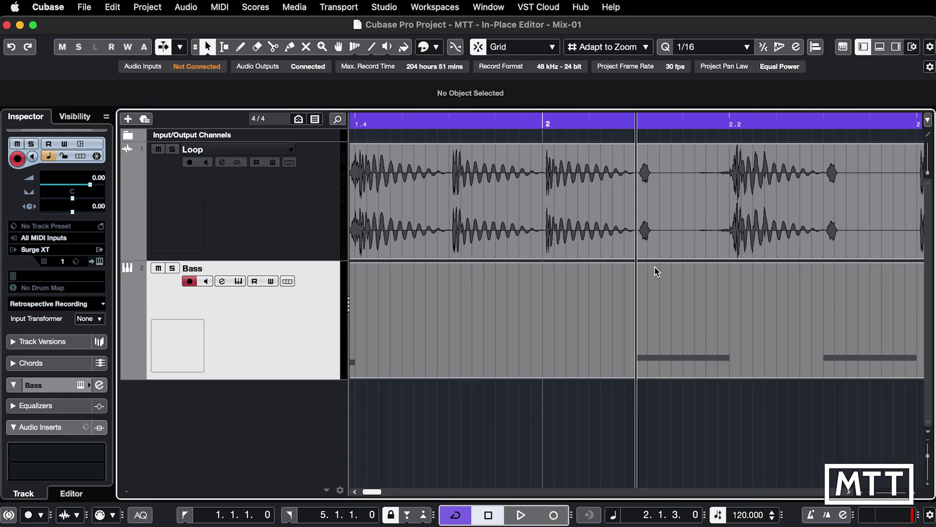
key(g)
key(g)
key(g)
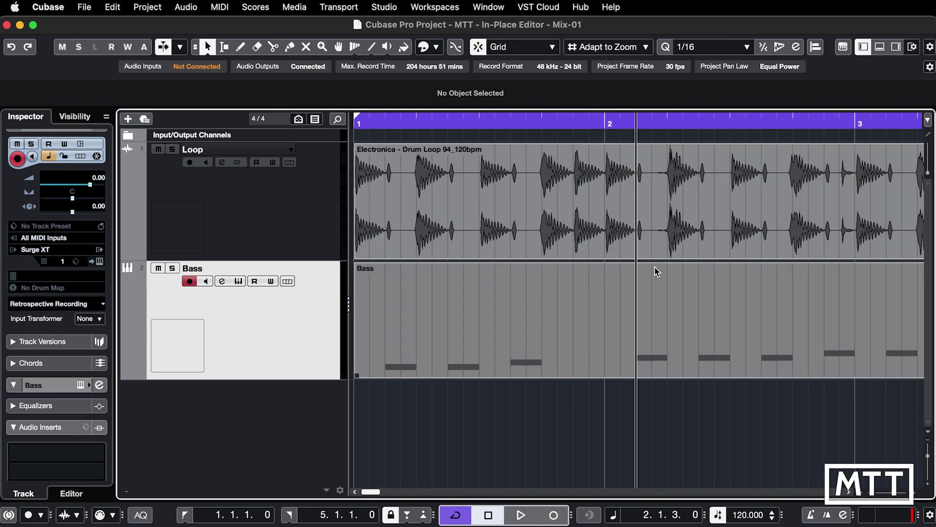
Select the Bass part, zoom tightly on its note start, and scrub the playhead over the drum hit
click(642, 343)
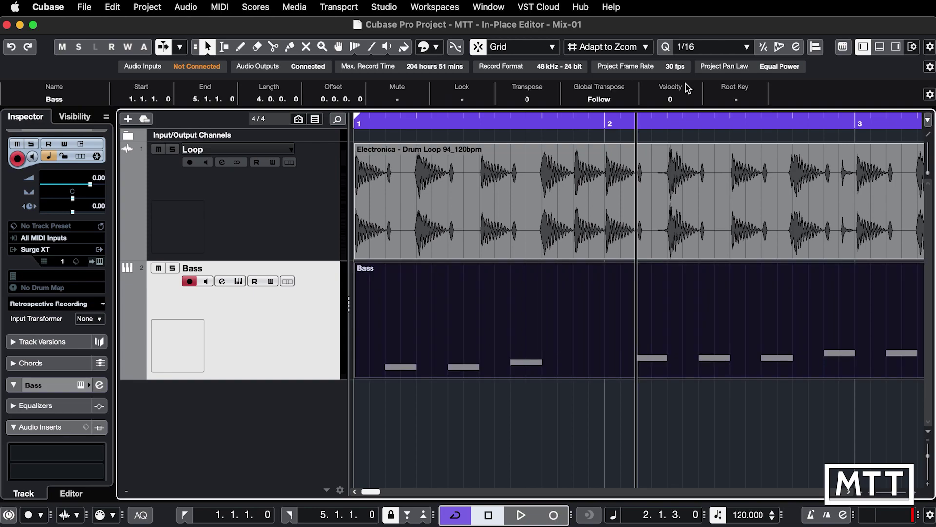
key(h)
key(h)
key(h)
key(h)
key(h)
key(h)
key(h)
key(h)
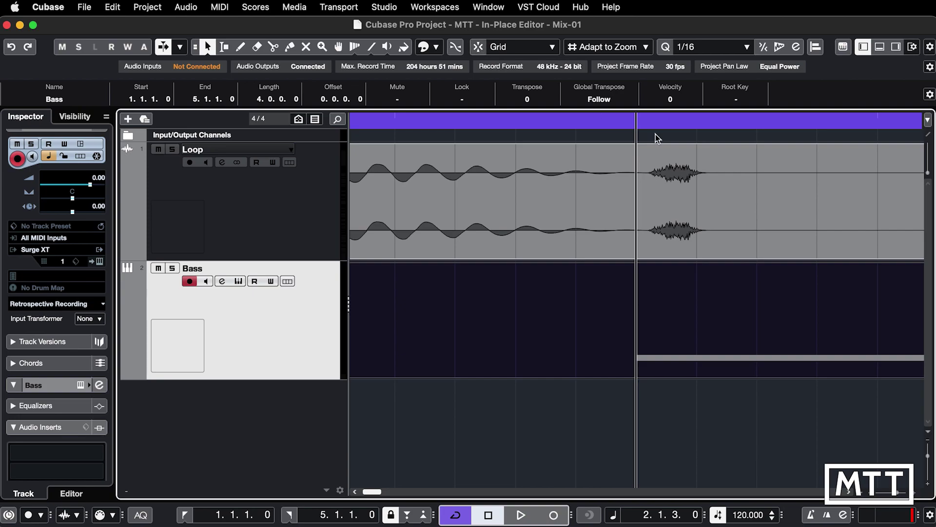
click(651, 121)
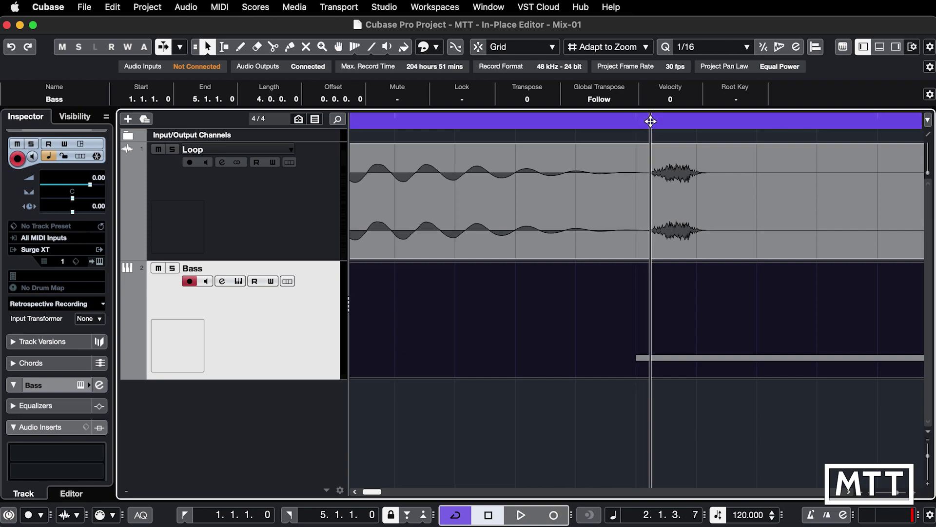
drag(651, 124, 651, 127)
double_click(651, 359)
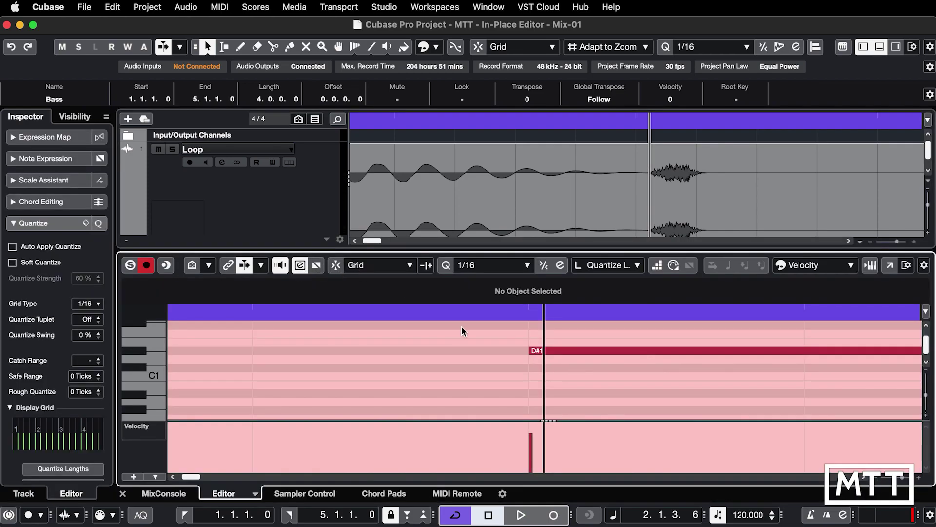
drag(532, 351, 545, 351)
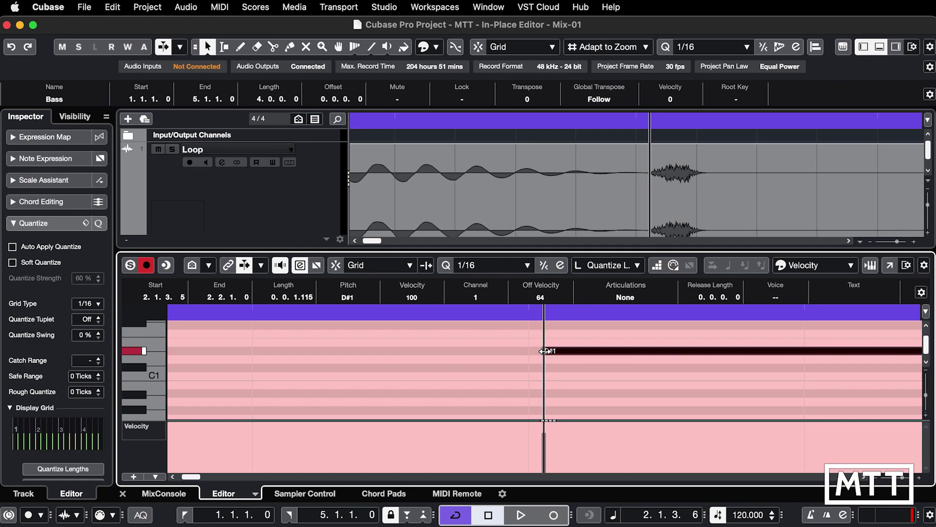
key(super+z)
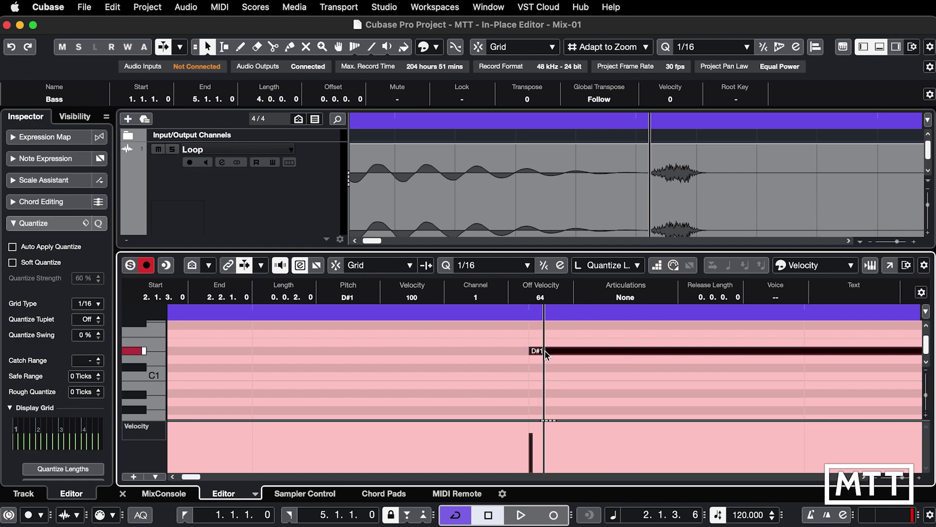
key(Return)
click(592, 438)
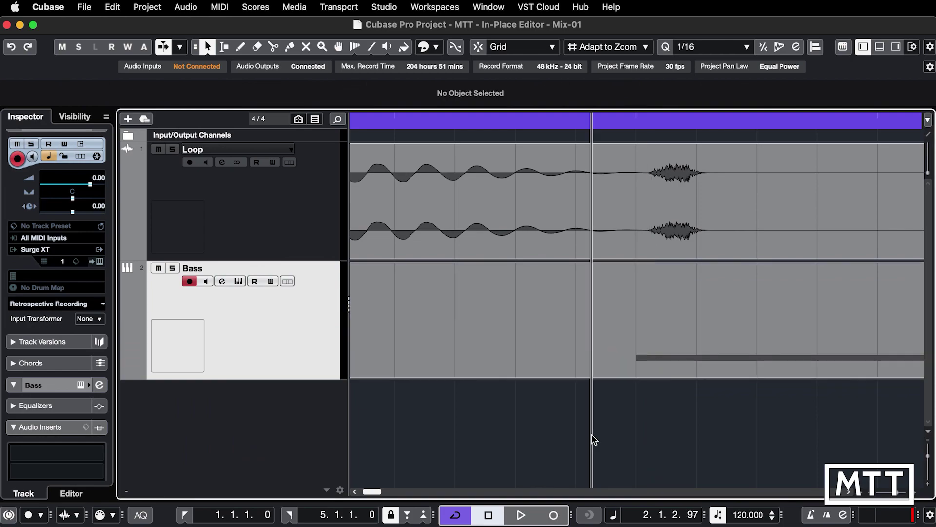
key(h)
key(h)
key(h)
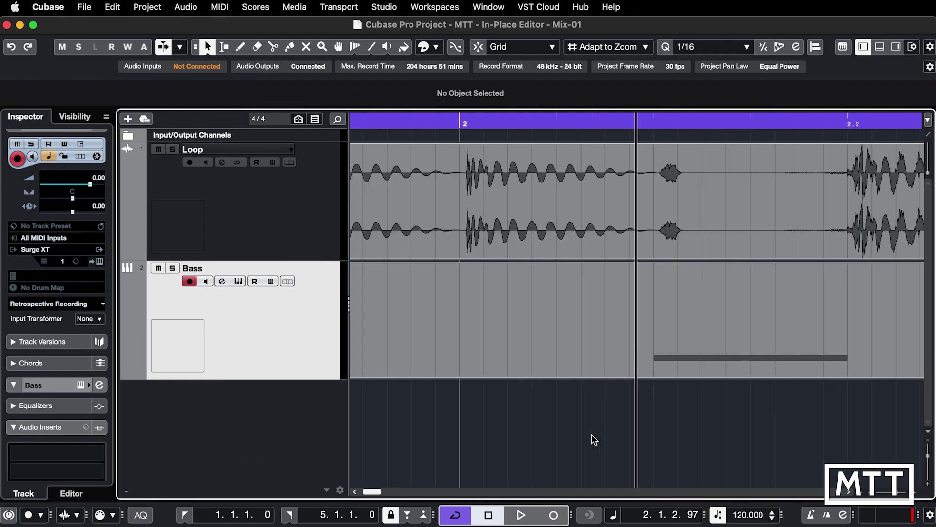
key(g)
key(g)
key(g)
key(g)
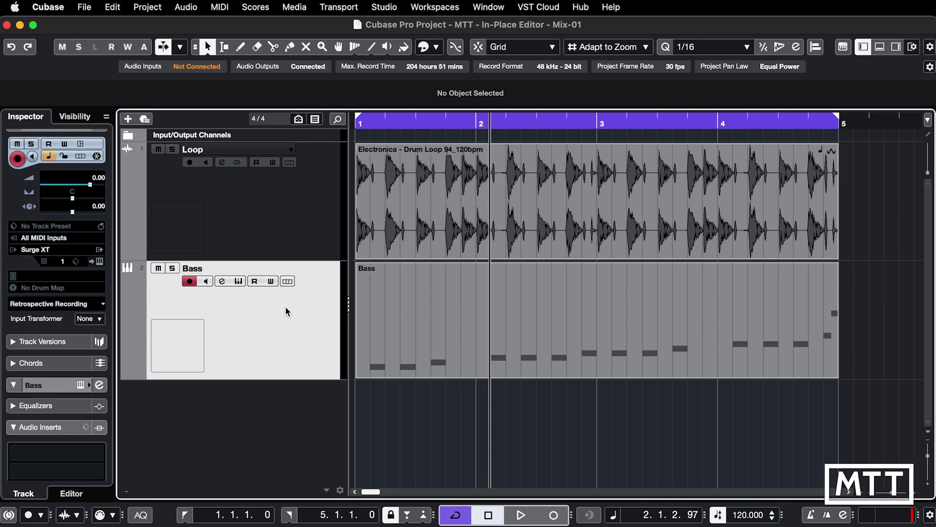
Make Edit In-Place a visible control in the Bass track's Track Controls Settings
right_click(305, 285)
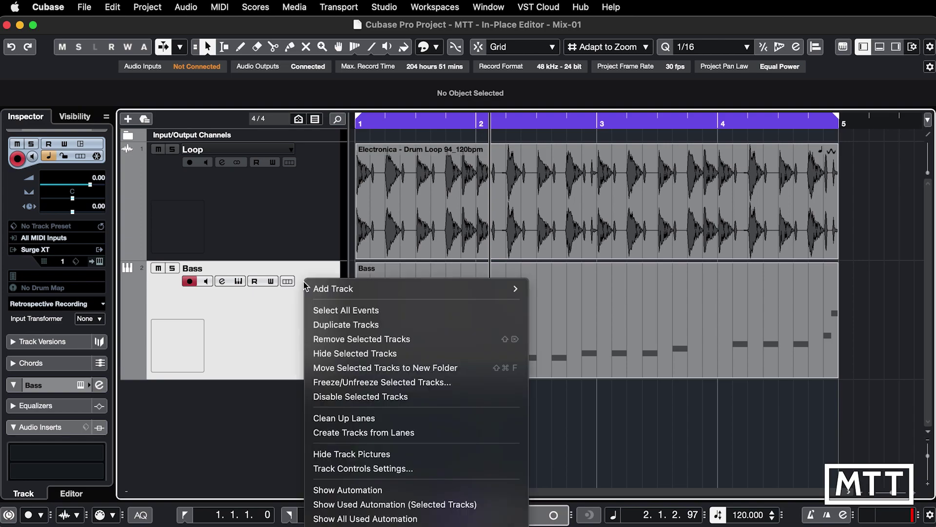
click(340, 468)
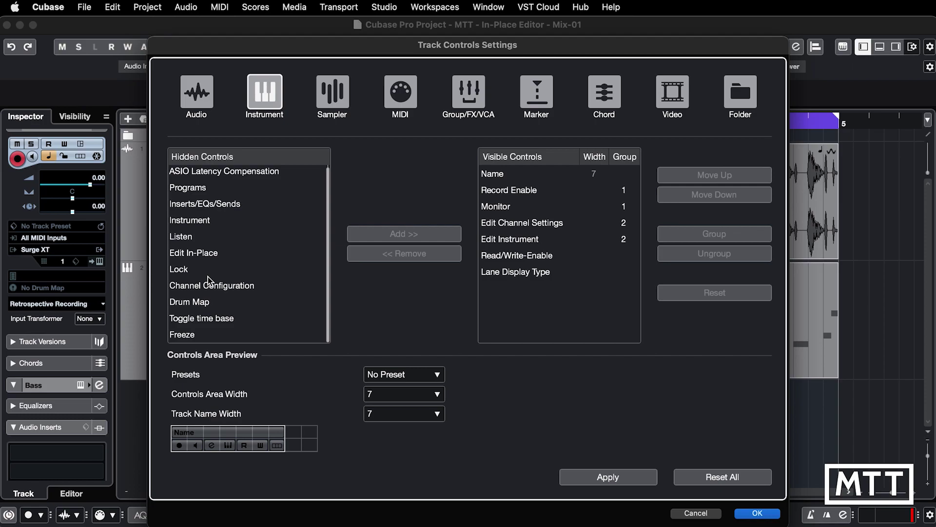
click(187, 258)
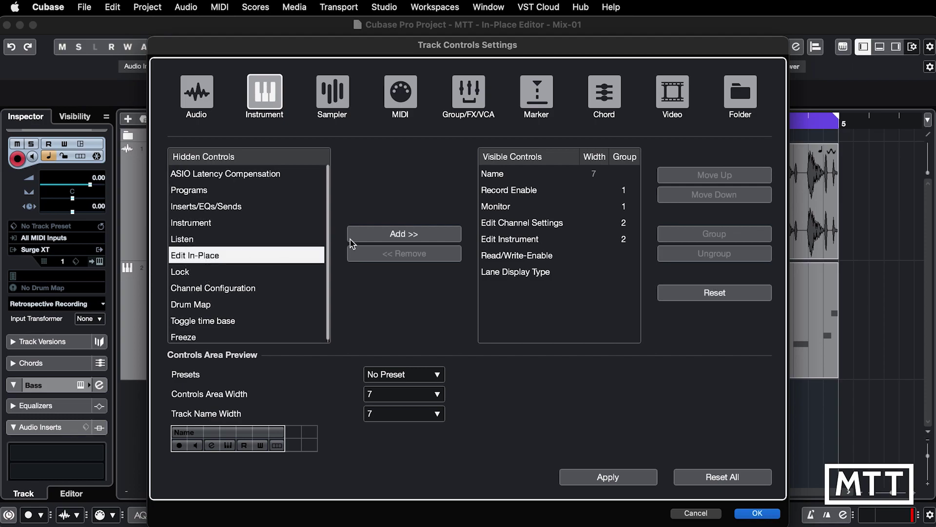
click(368, 235)
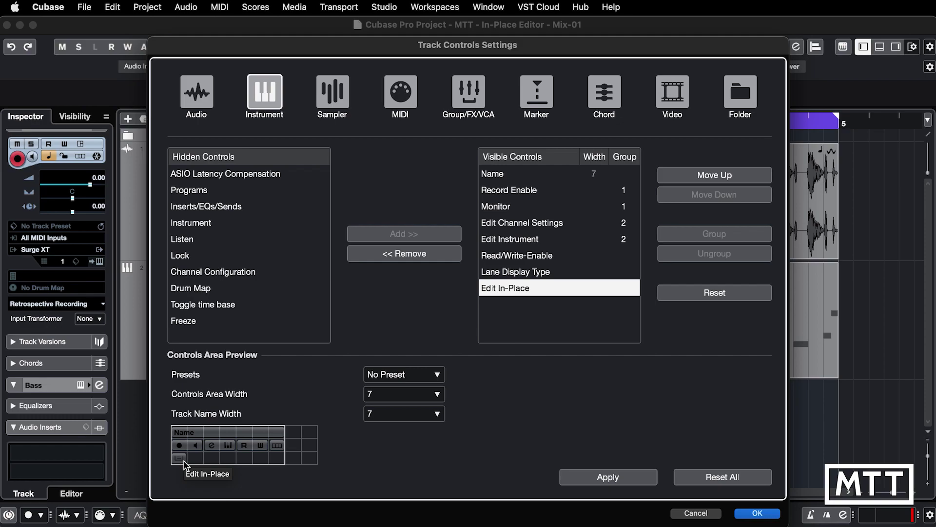
click(753, 516)
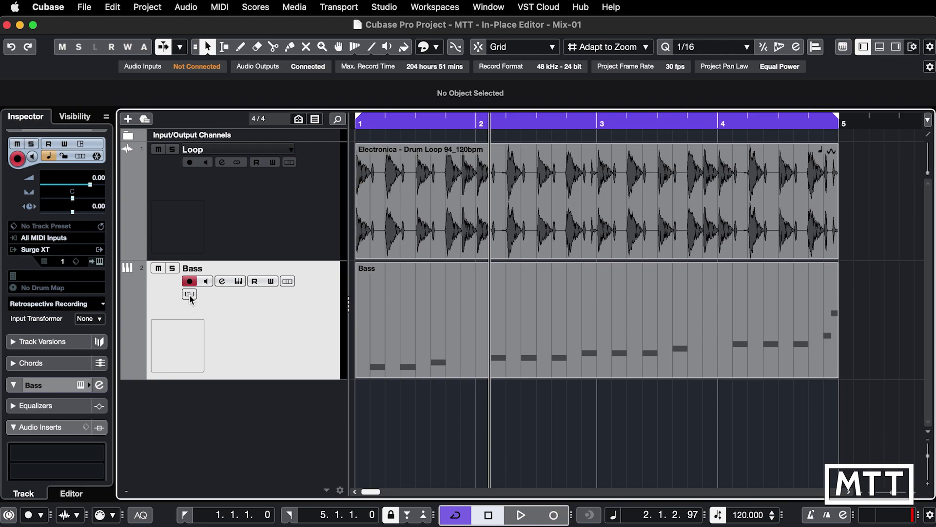
Enable Edit In-Place on the Bass track and zoom in on the note start
click(189, 294)
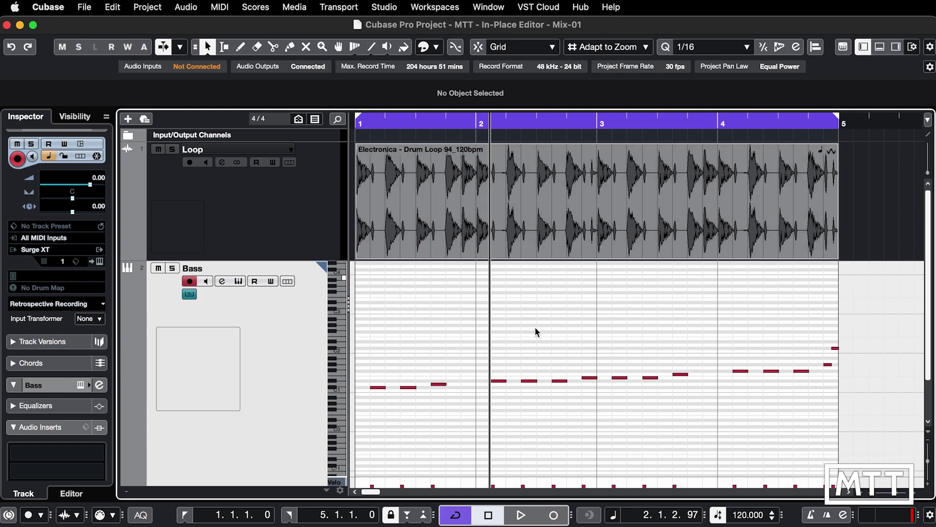
key(h)
key(h)
key(h)
key(h)
key(h)
key(h)
key(h)
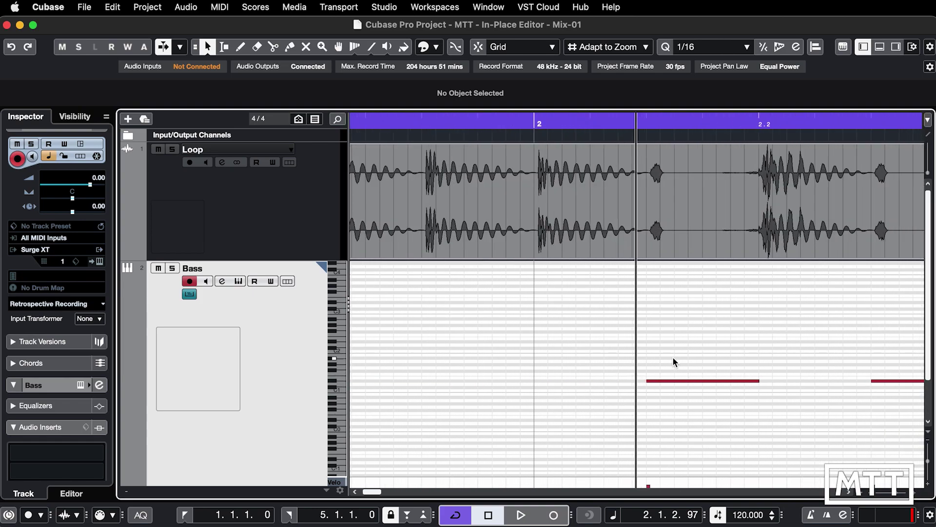
key(h)
key(h)
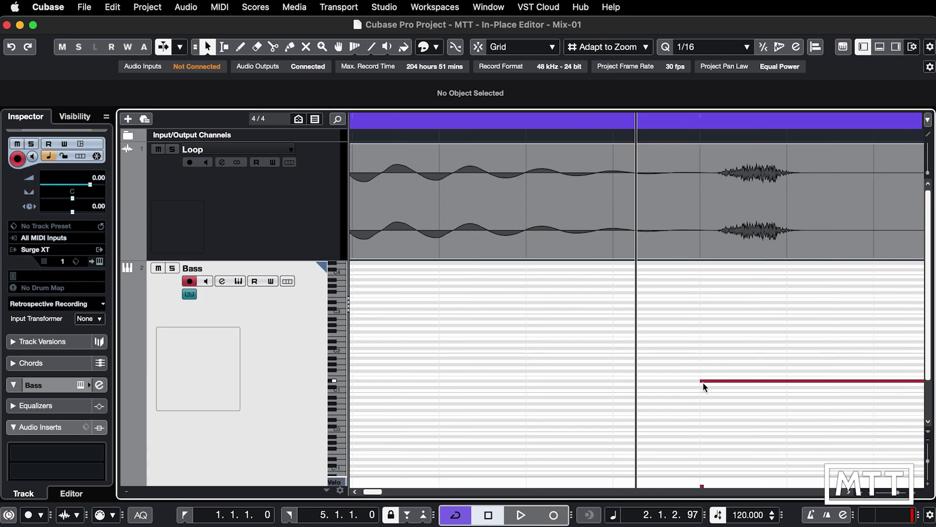
Trim the D#1 note's start to 2.1.3.6 on the drum hit
drag(696, 381, 719, 382)
click(717, 383)
key(g)
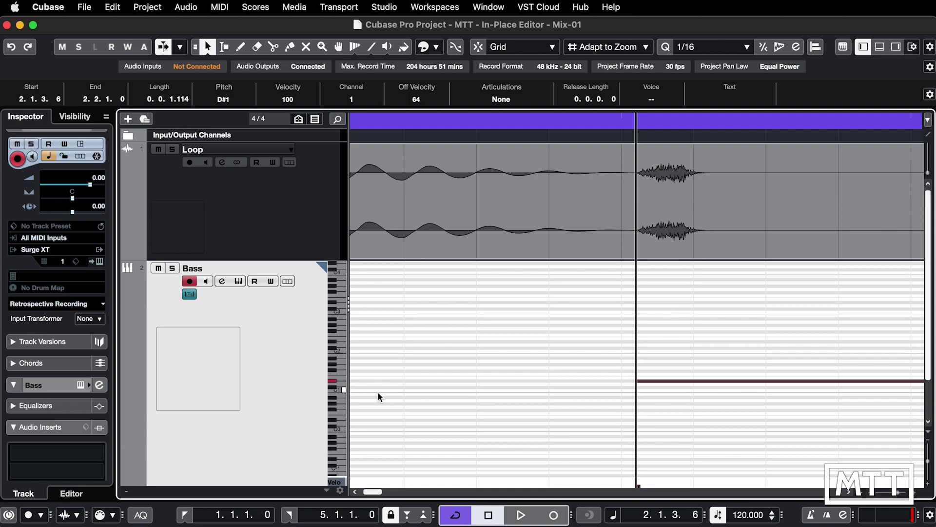
key(h)
key(h)
key(h)
key(h)
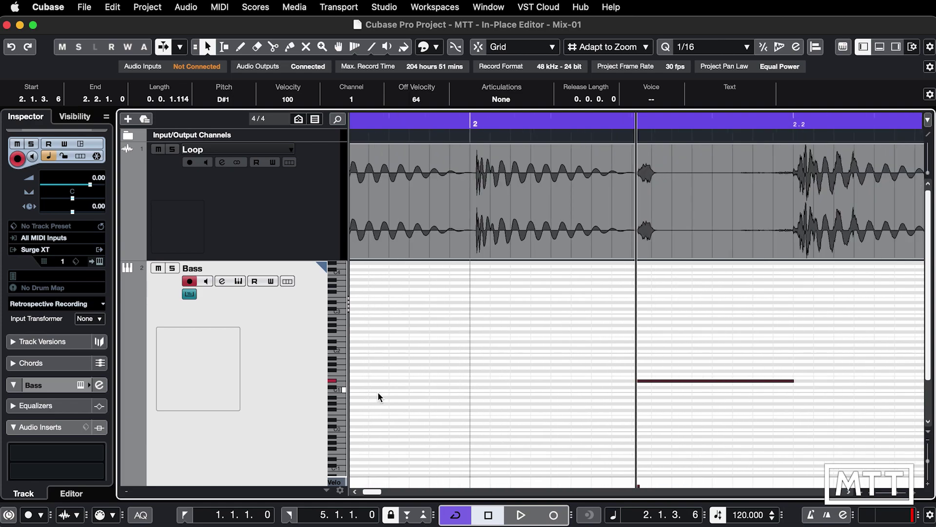
key(g)
key(g)
key(g)
key(g)
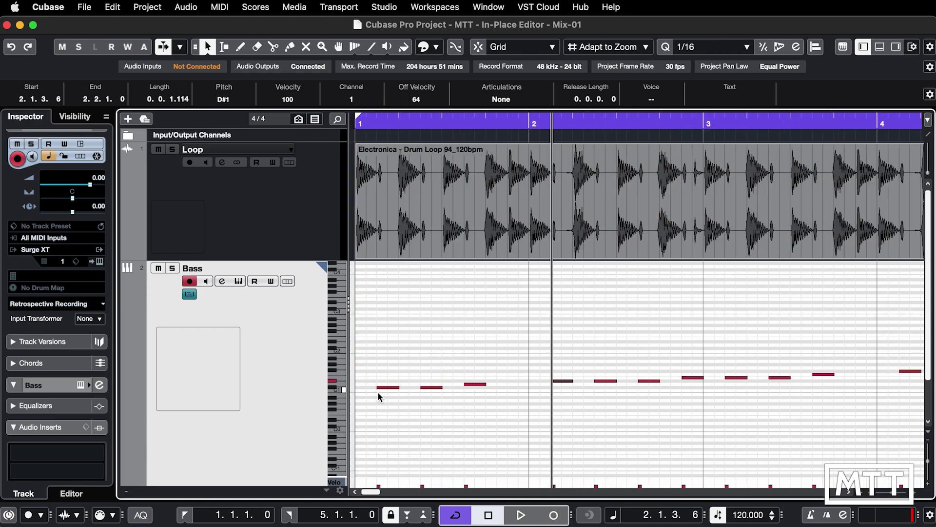
key(h)
key(h)
key(h)
key(h)
key(h)
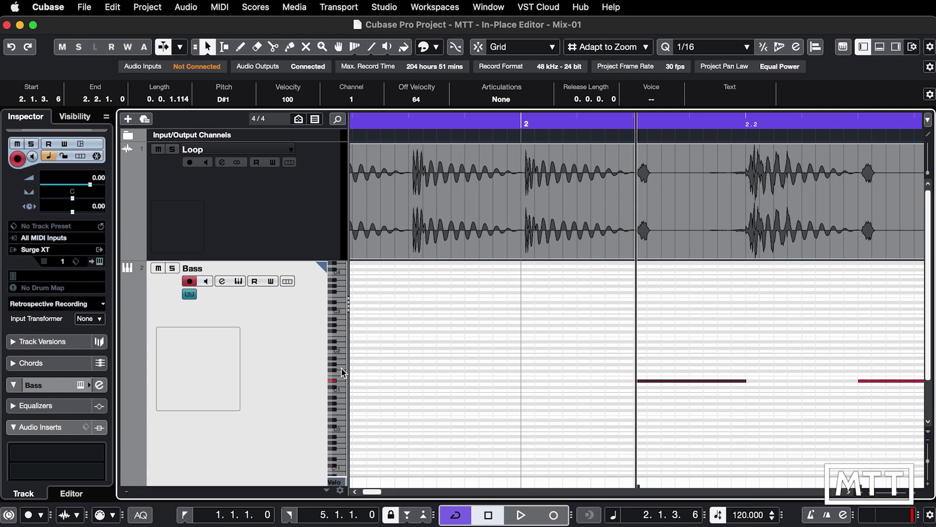
click(342, 368)
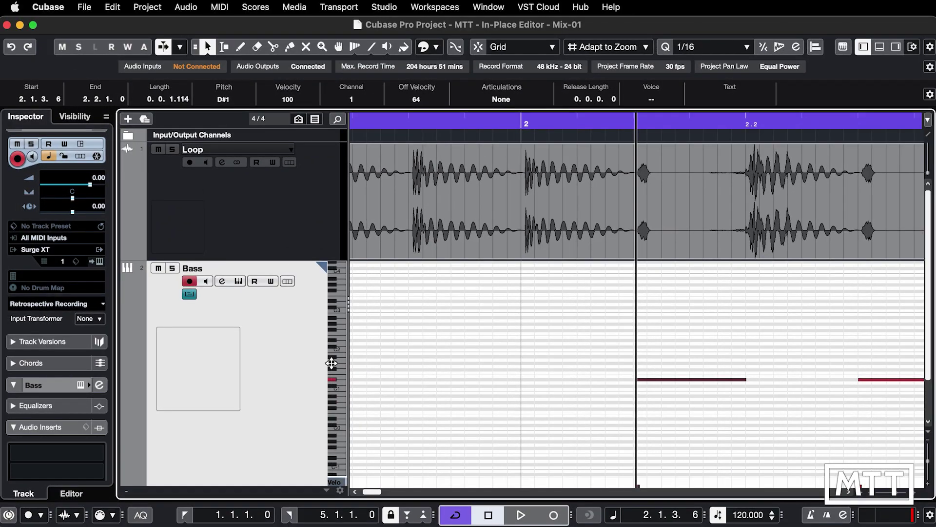
drag(394, 295, 395, 340)
drag(330, 390, 331, 366)
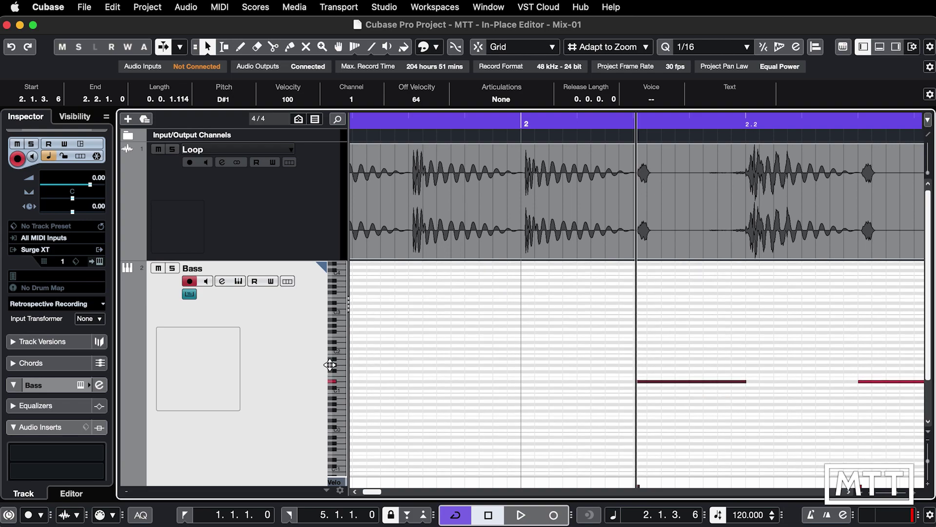
Zoom the in-place editor vertically until the D#1 note labels are readable
scroll(351, 367, up, 1)
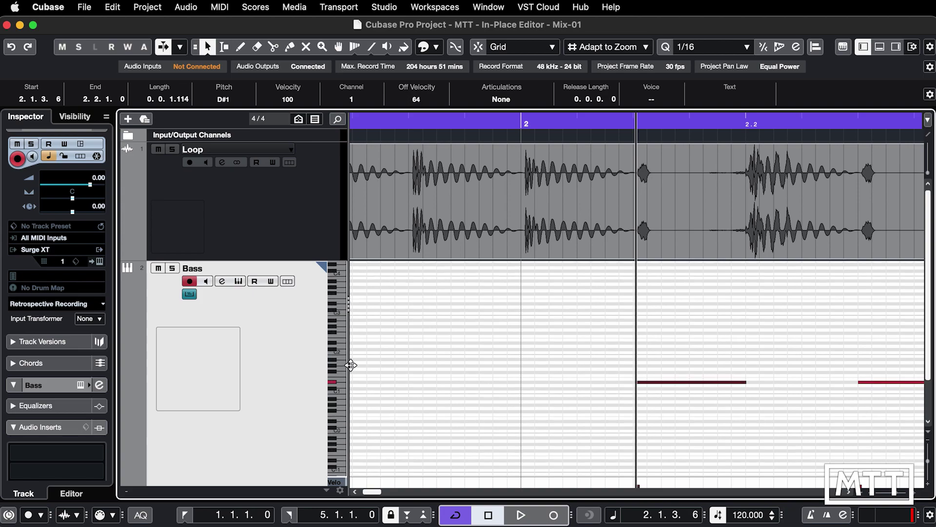
scroll(352, 365, up, 5)
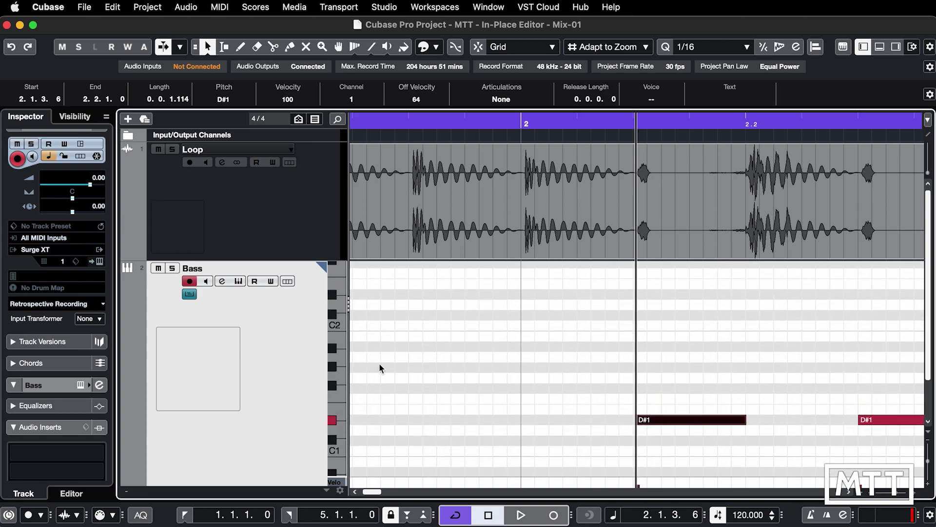
scroll(385, 363, down, 3)
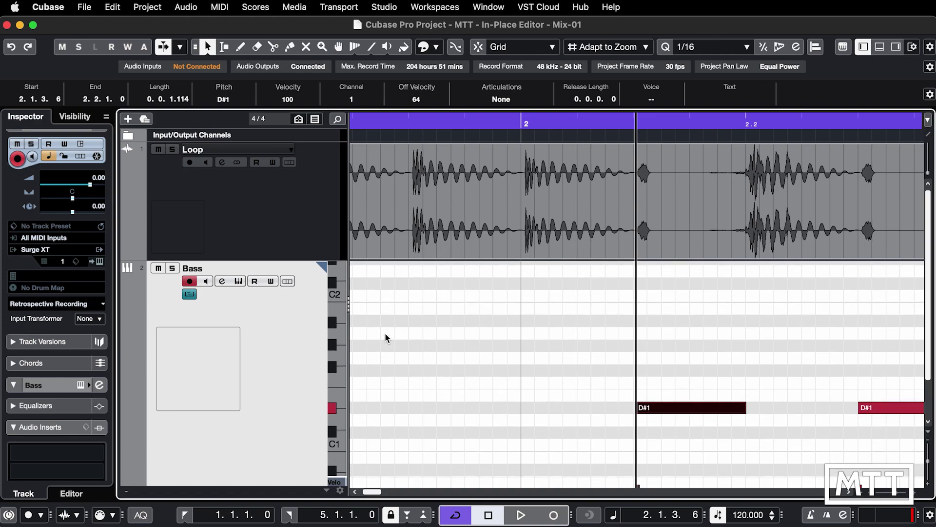
scroll(385, 327, down, 3)
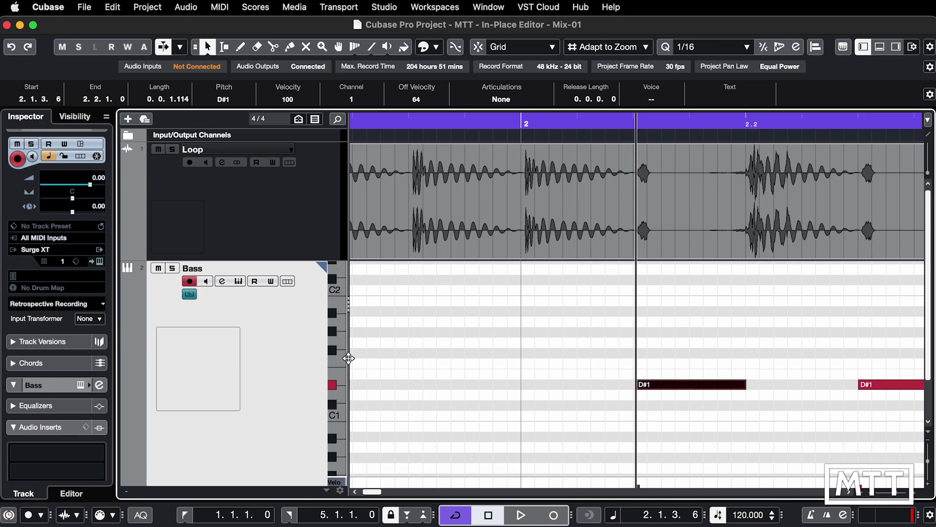
scroll(347, 358, up, 2)
scroll(348, 359, down, 3)
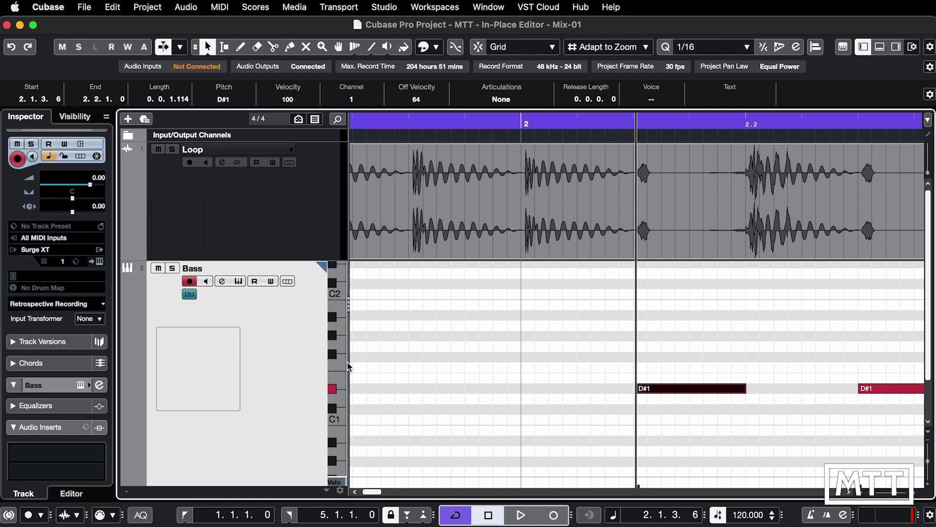
scroll(356, 361, up, 2)
scroll(354, 361, down, 2)
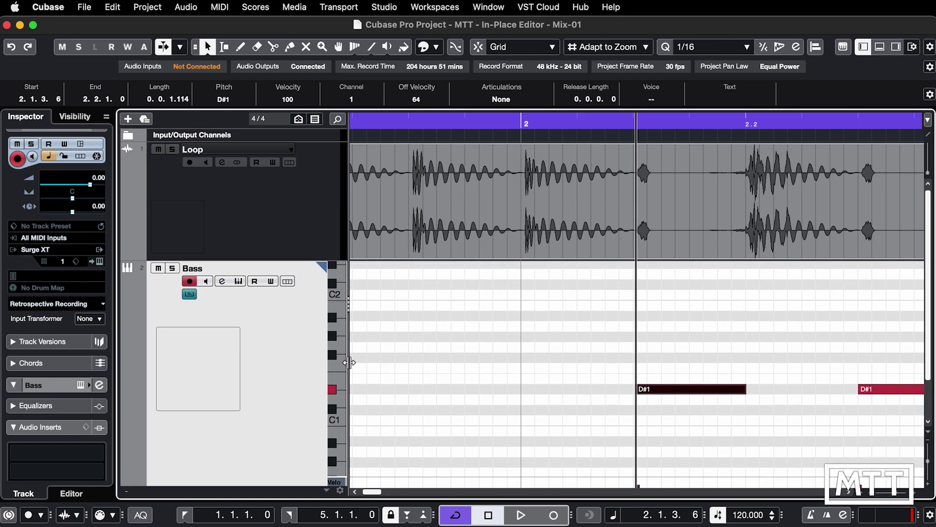
scroll(615, 388, up, 2)
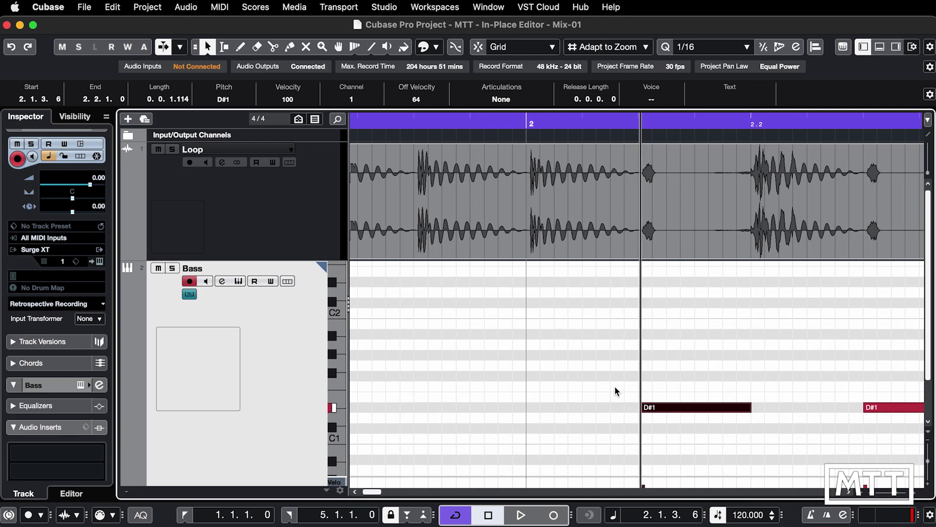
scroll(615, 385, right, 1)
Draw a short test G#1 note with the Draw tool, then delete it
right_click(528, 344)
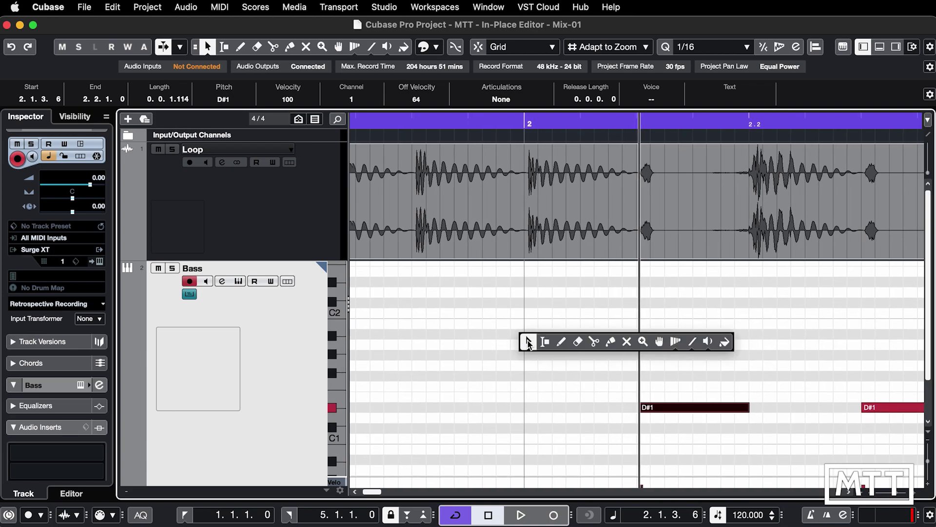
click(556, 341)
click(570, 354)
key(1)
click(609, 353)
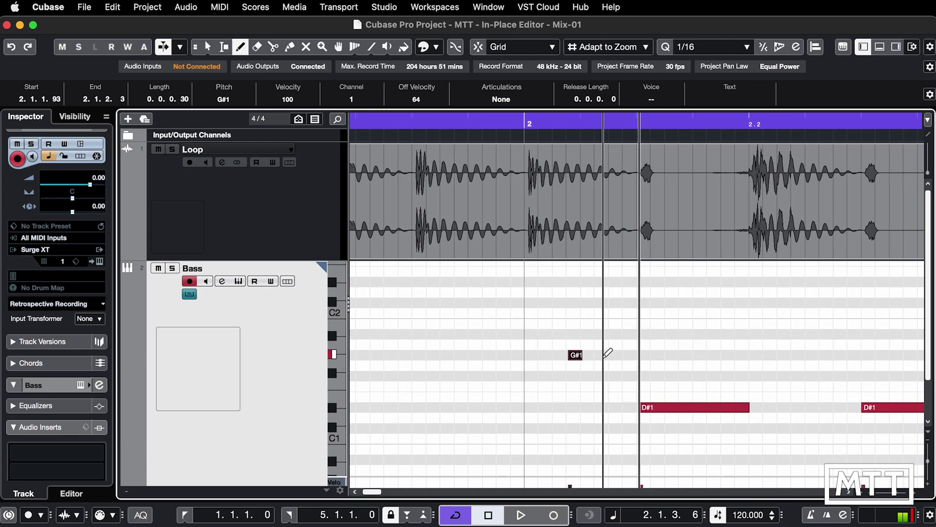
scroll(608, 353, right, 1)
click(570, 354)
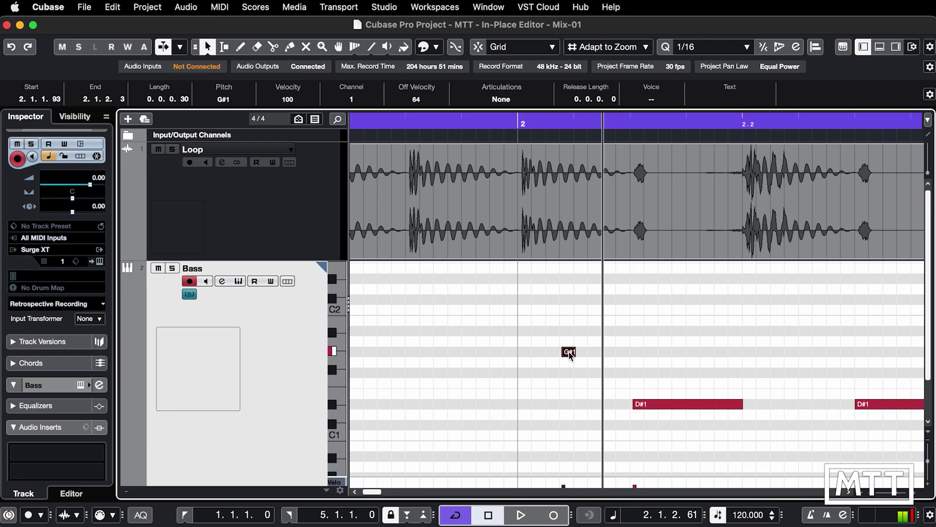
key(Delete)
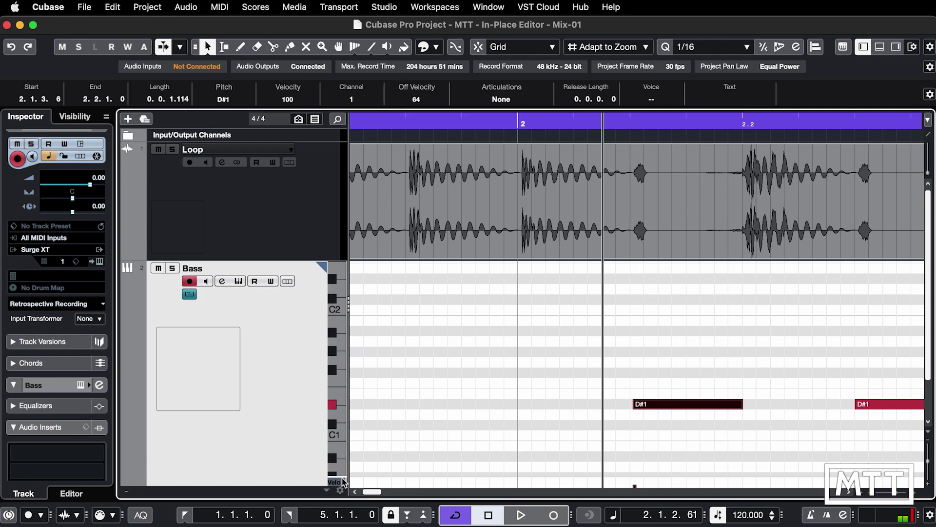
Resize the velocity lane and zoom out to show the whole drum loop
drag(342, 482, 342, 433)
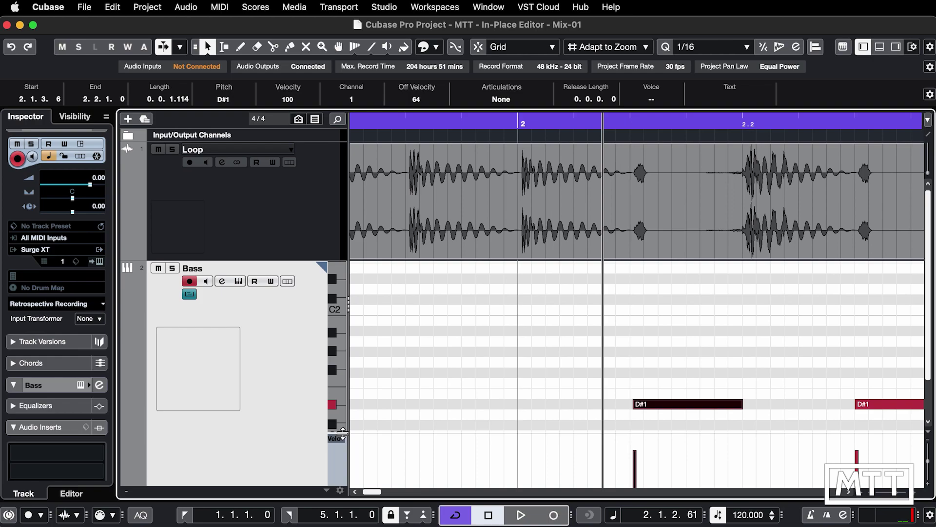
drag(343, 432, 343, 470)
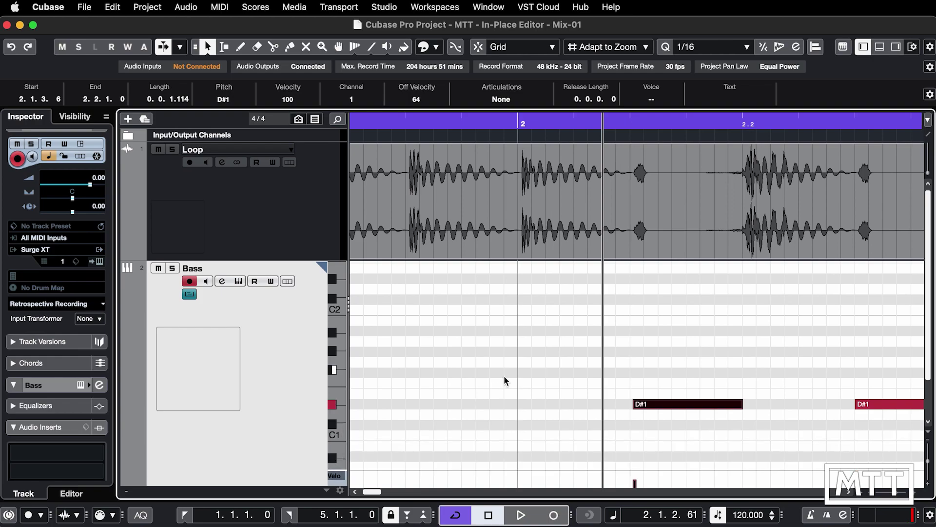
key(g)
key(g)
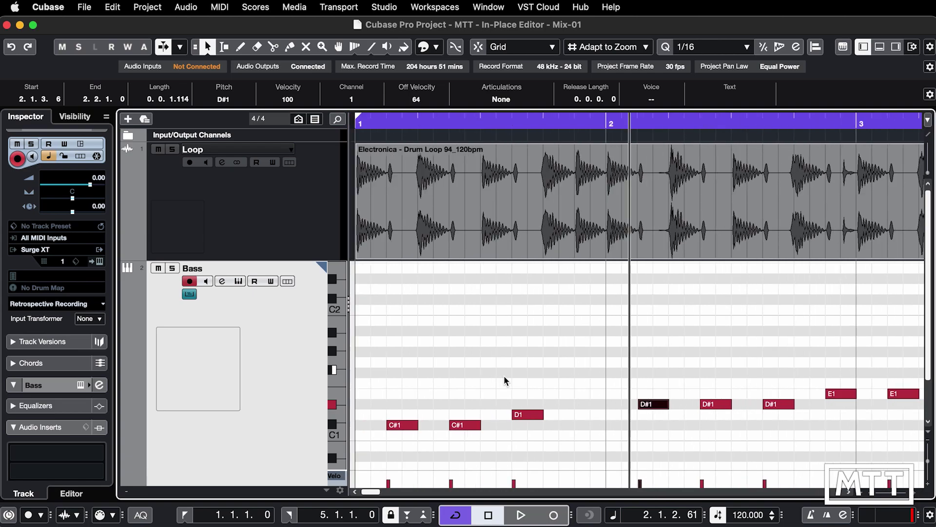